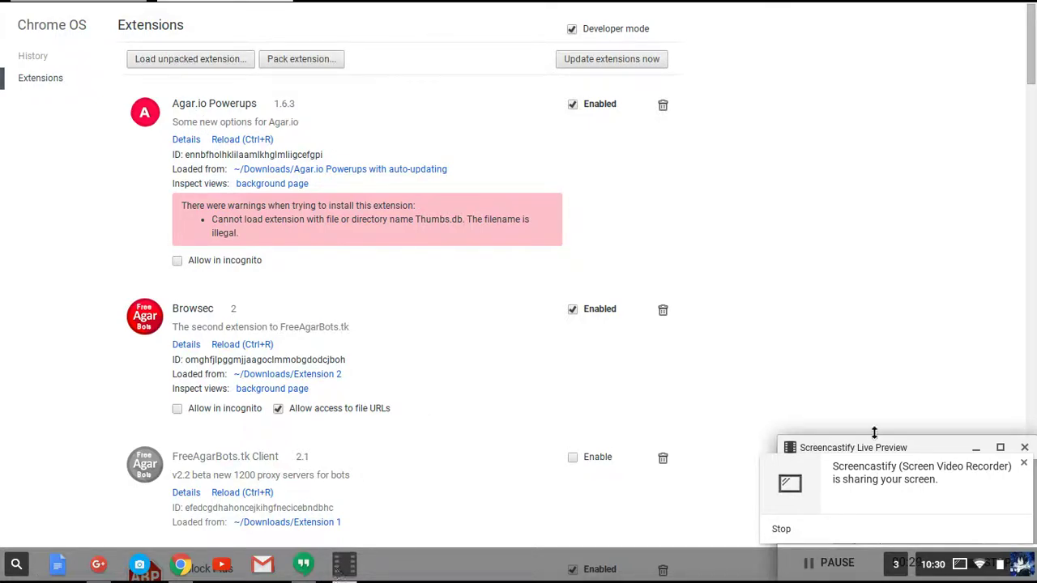
Dismiss the Screencastify sharing notification and close the Live Preview window
click(1024, 463)
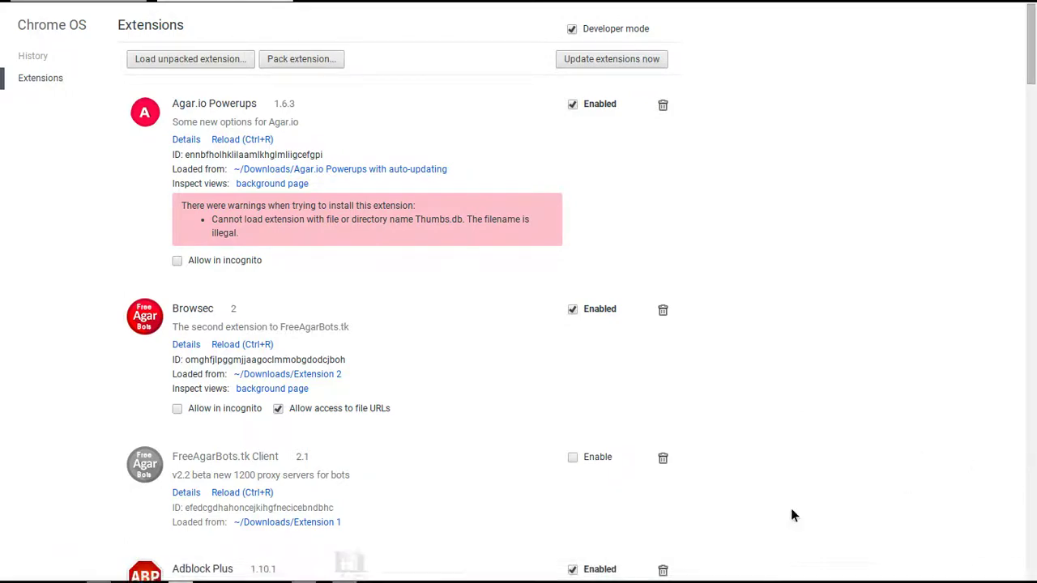
click(976, 448)
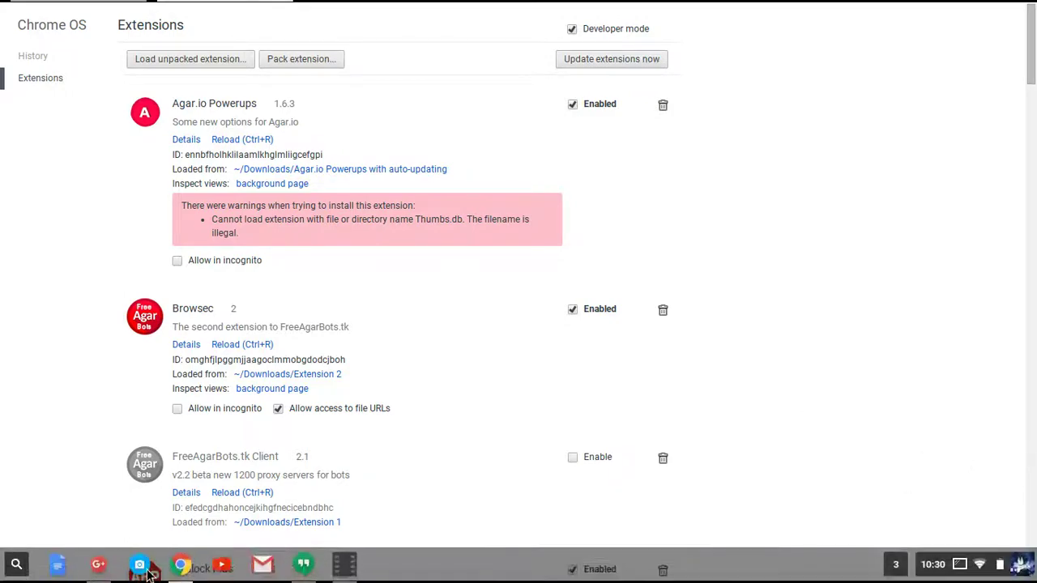
Launch the Files app from the launcher and move its window over the Extensions page
click(13, 567)
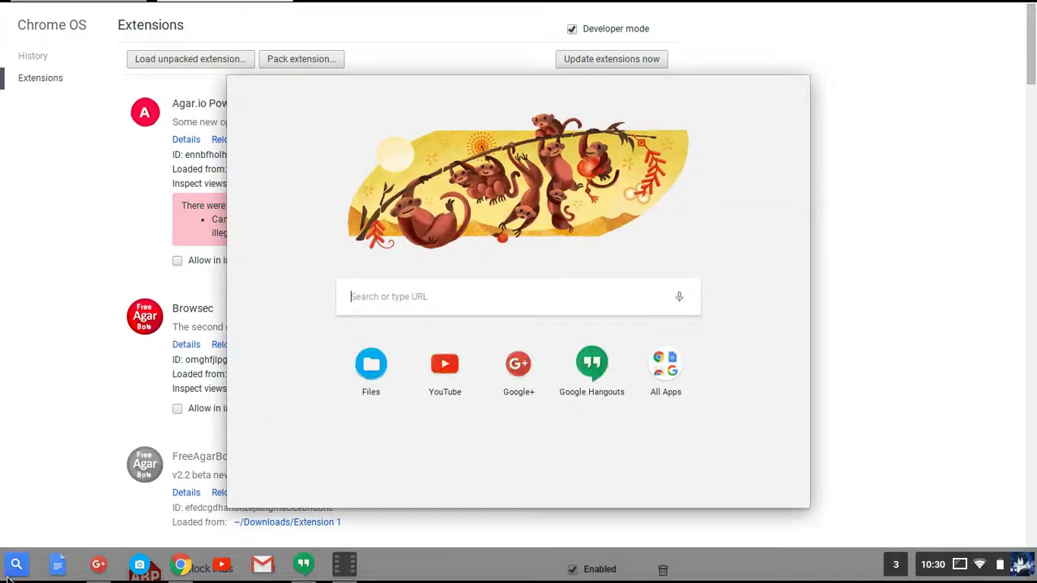
click(377, 366)
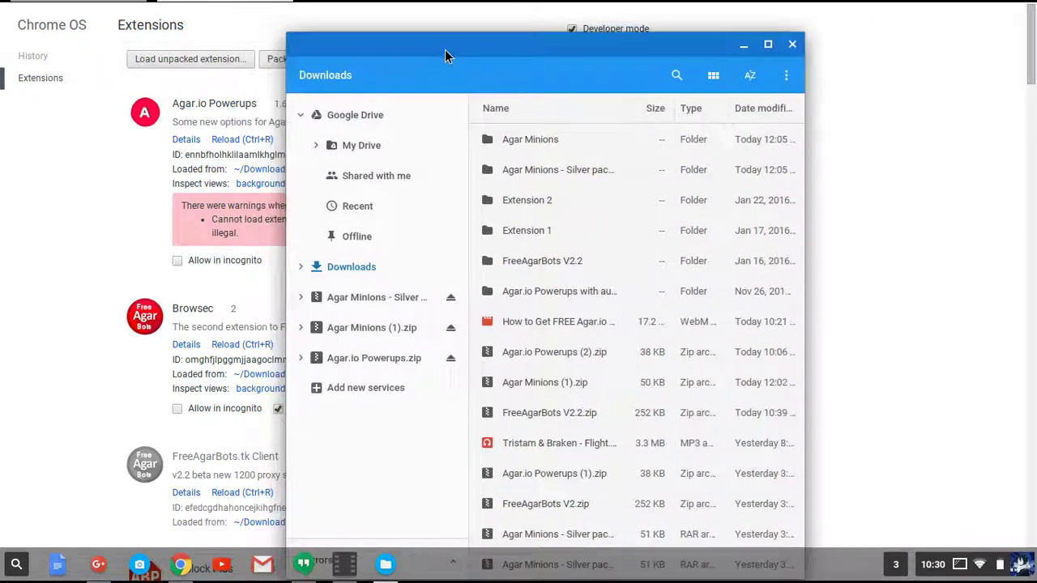
drag(569, 67, 352, 54)
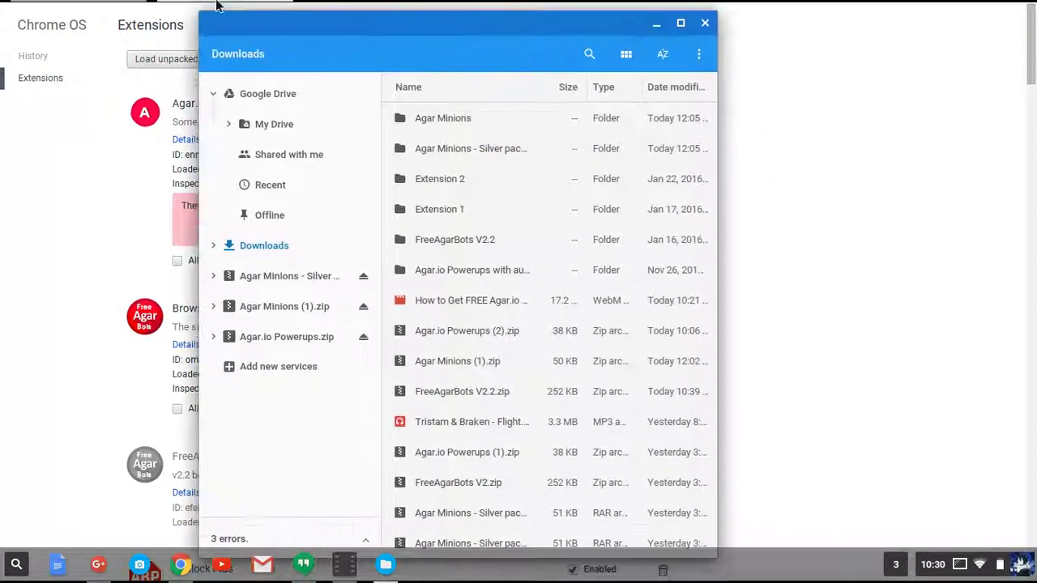
Glance at the Agar.io Powerups tab, return to Extensions, and bring Files back to the front
click(79, 8)
scroll(181, 407, down, 10)
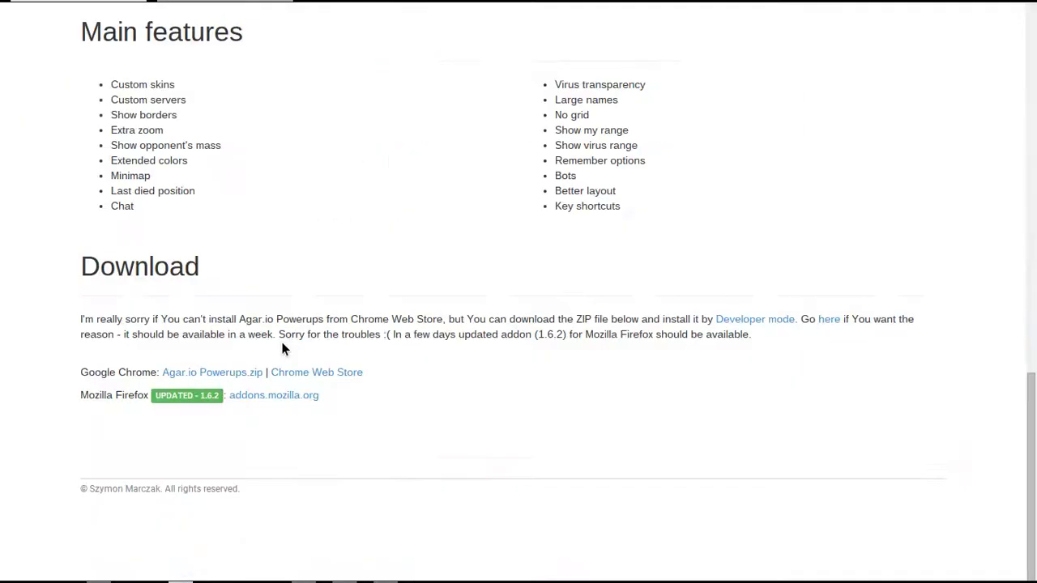
scroll(280, 339, up, 5)
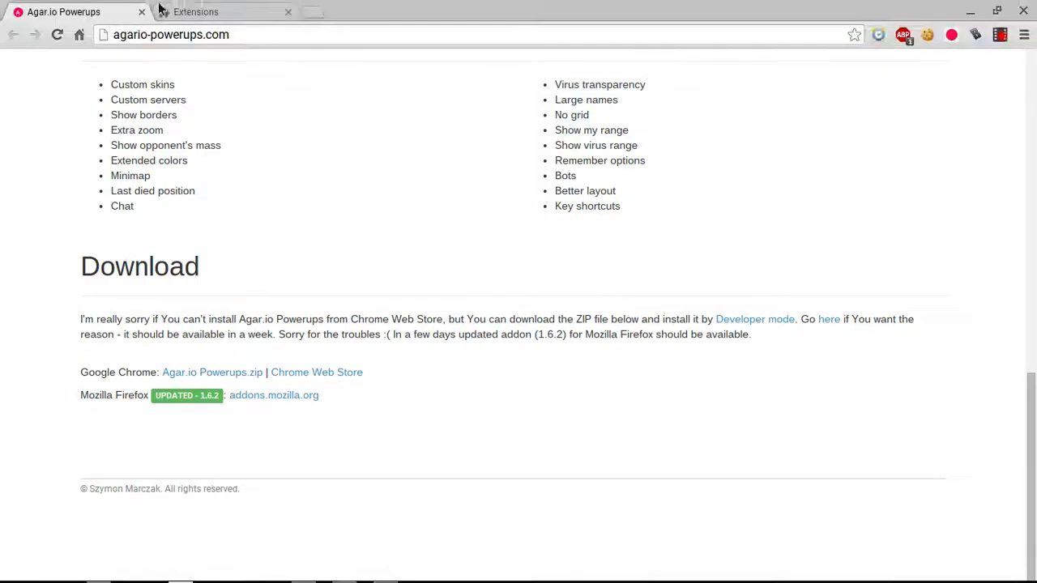
click(195, 9)
click(389, 574)
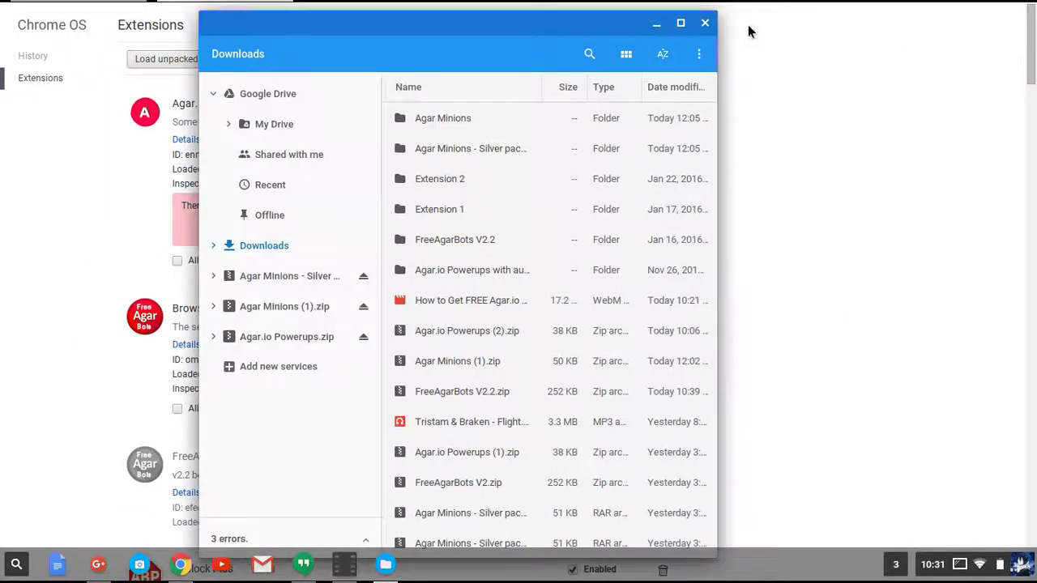
click(387, 575)
click(387, 576)
Make Files fullscreen, mount Agar.io Powerups (1).zip, and open its auto-updating folder
click(691, 20)
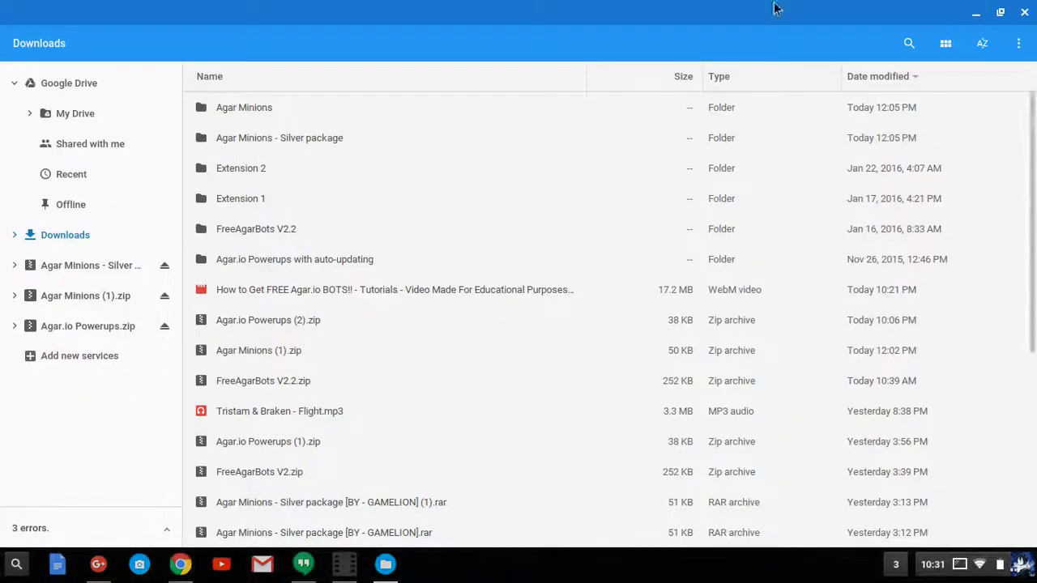
key(F4)
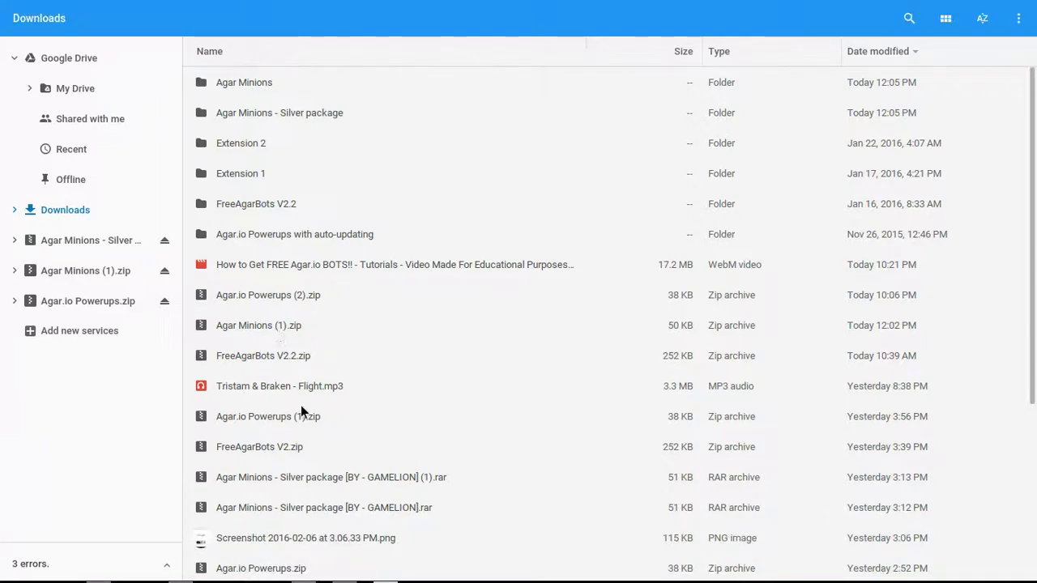
scroll(301, 405, down, 1)
click(300, 380)
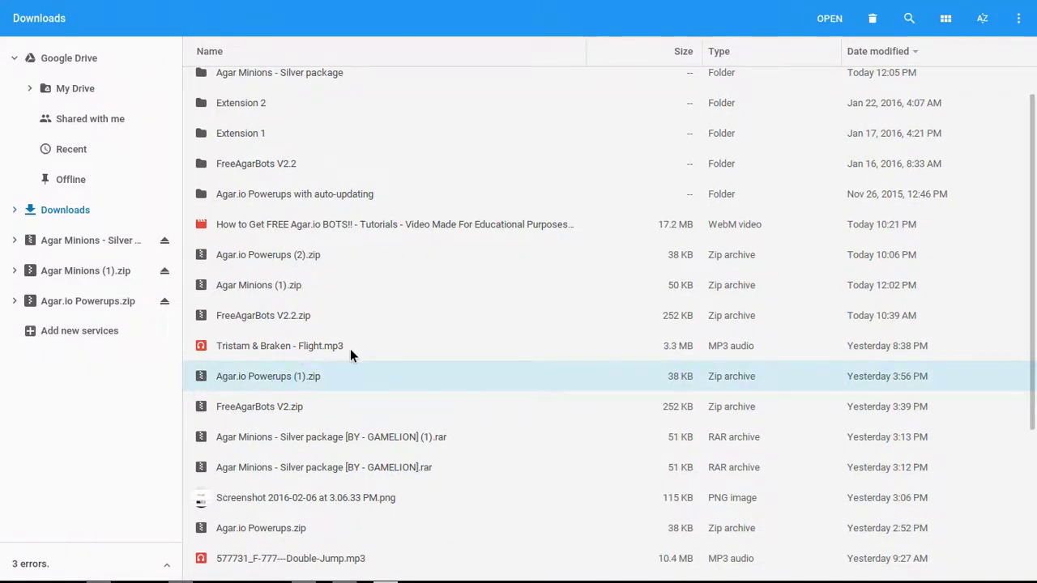
key(Return)
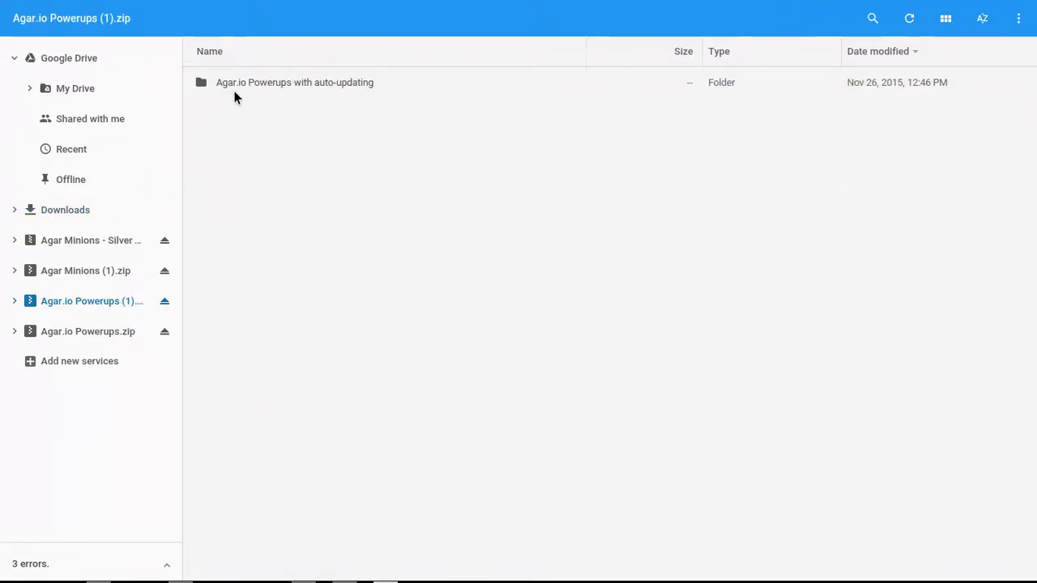
drag(235, 96, 249, 84)
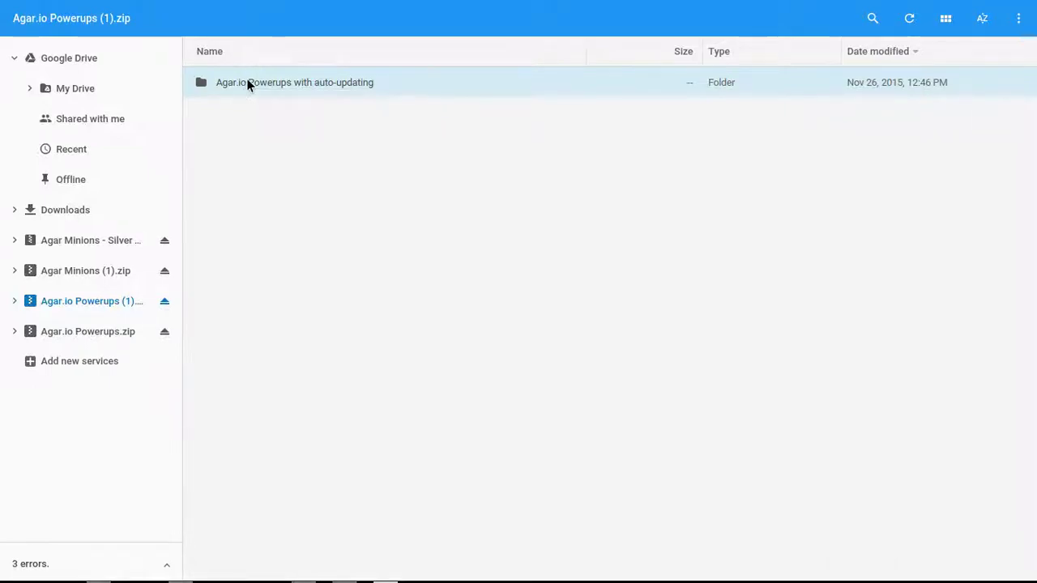
double_click(229, 82)
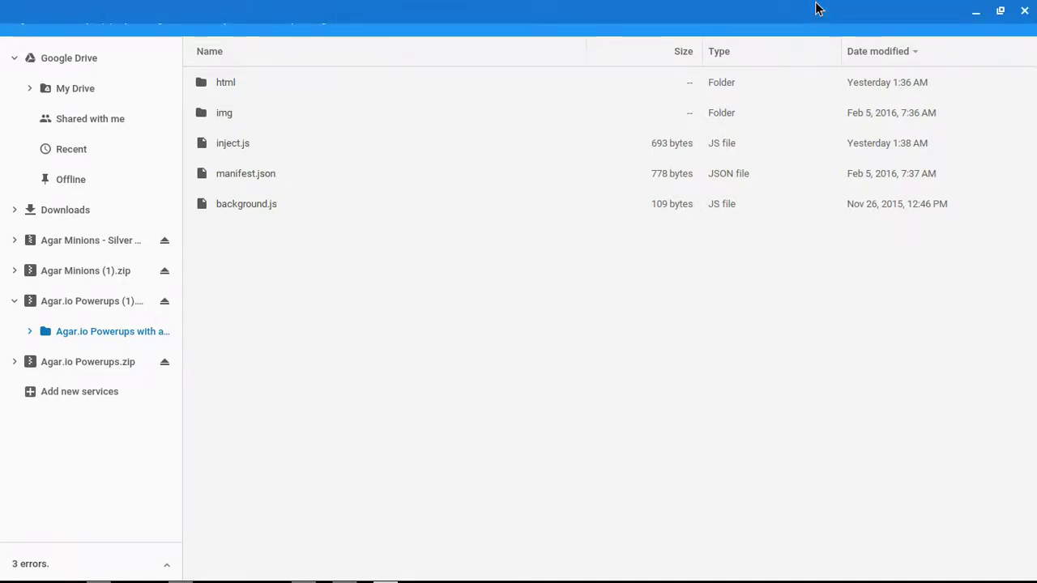
Restore Files beside the Extensions page and drag the html folder onto it
click(1012, 14)
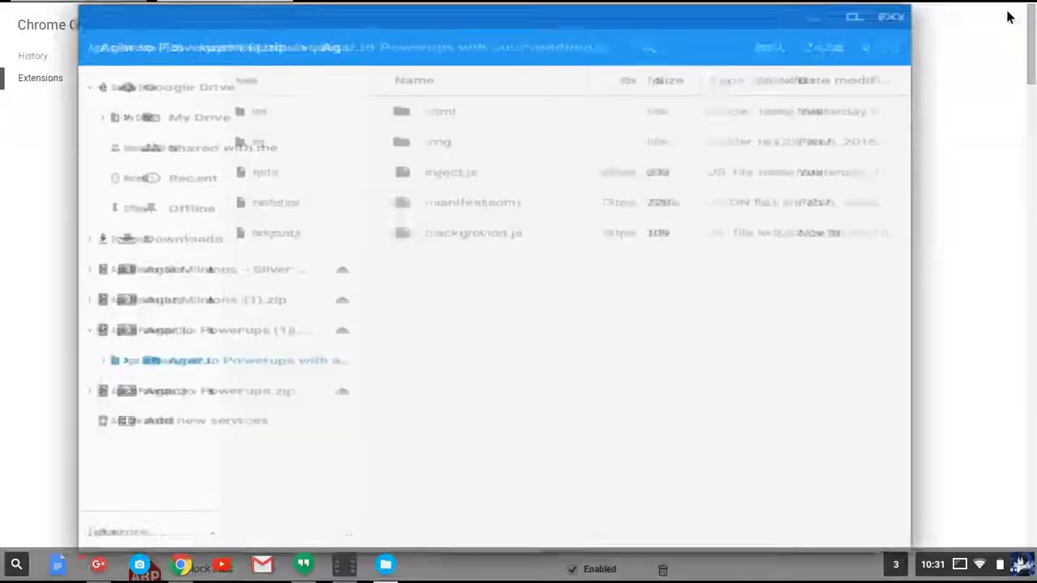
drag(609, 32, 904, 36)
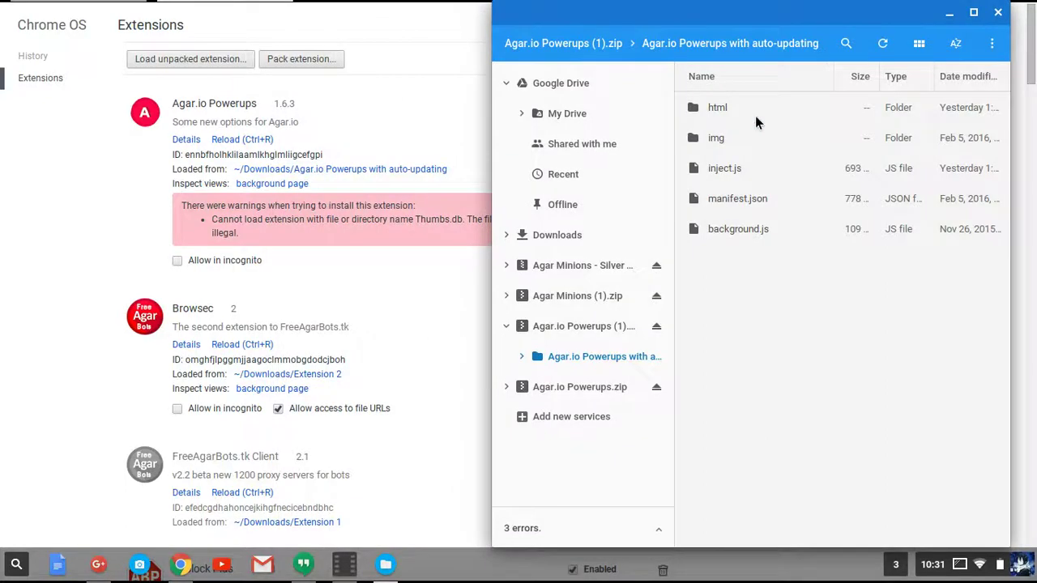
drag(755, 121, 727, 118)
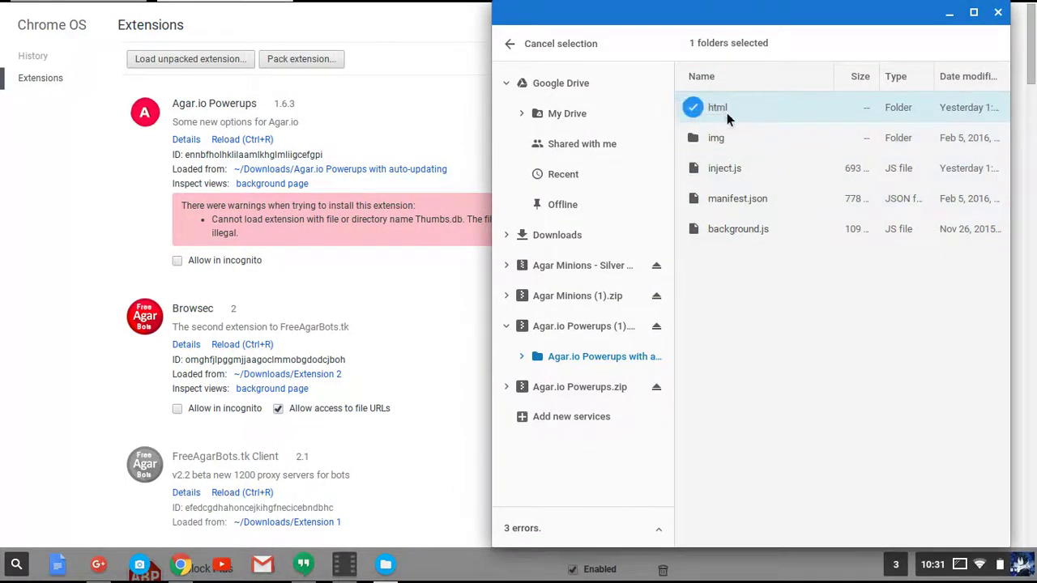
drag(726, 118, 335, 218)
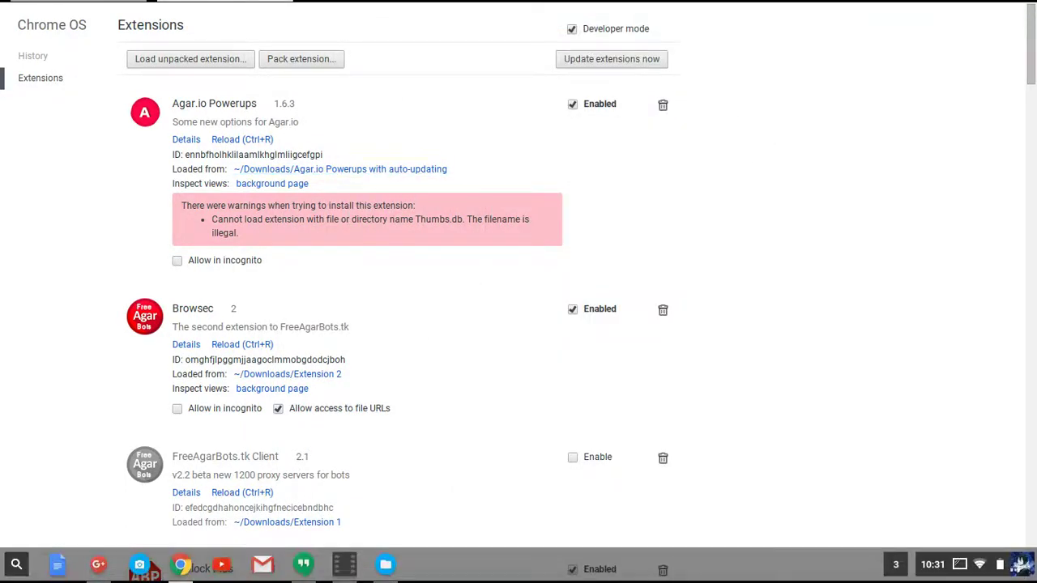
Go up to the zip's top level and drag the 'Agar.io Powerups with auto-updating' folder onto Extensions
click(385, 571)
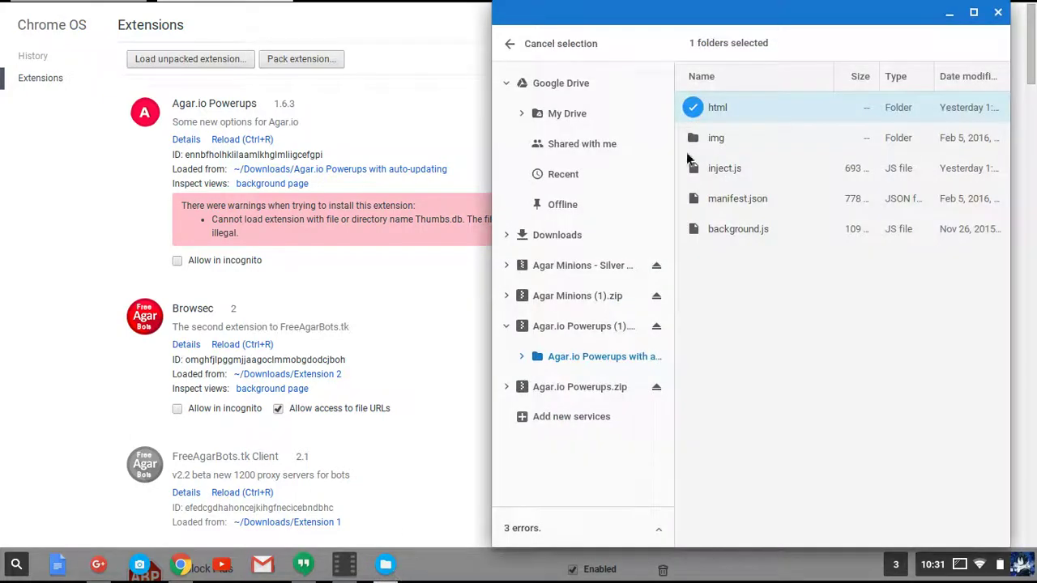
click(531, 47)
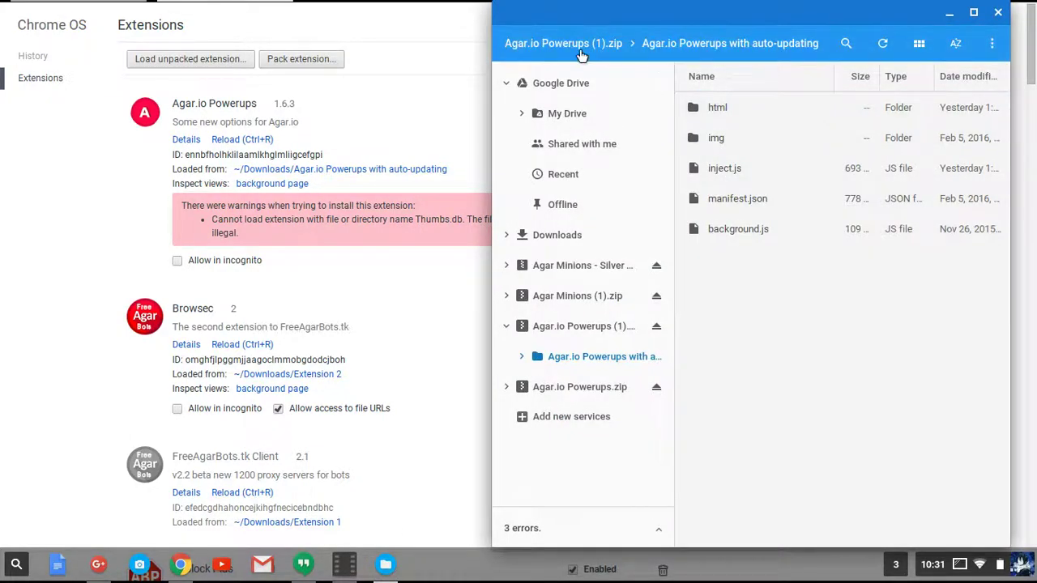
click(549, 45)
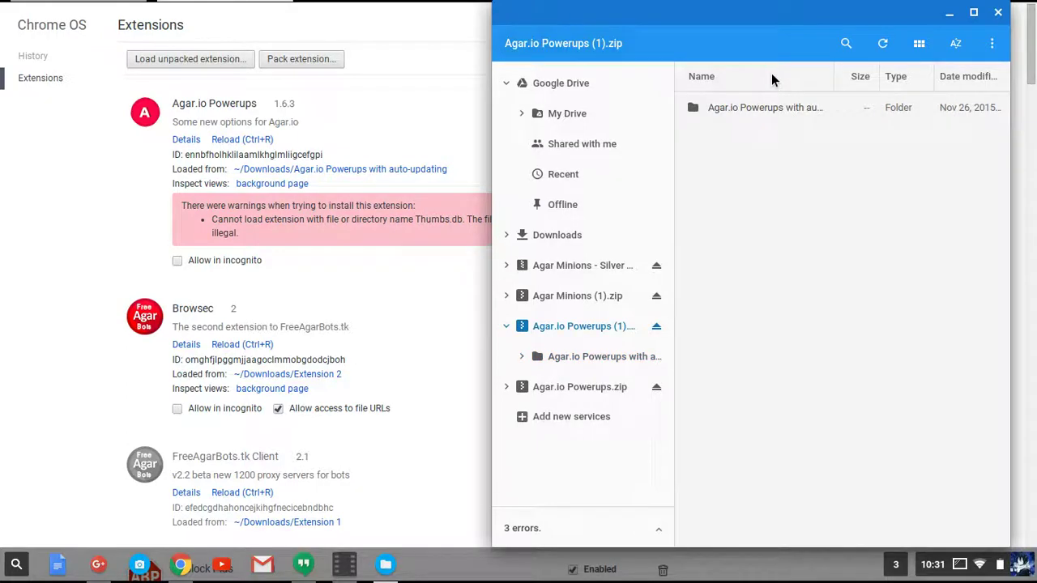
mouse_move(765, 112)
mouse_down()
mouse_move(148, 212)
mouse_move(687, 146)
mouse_move(770, 89)
mouse_move(592, 231)
mouse_up()
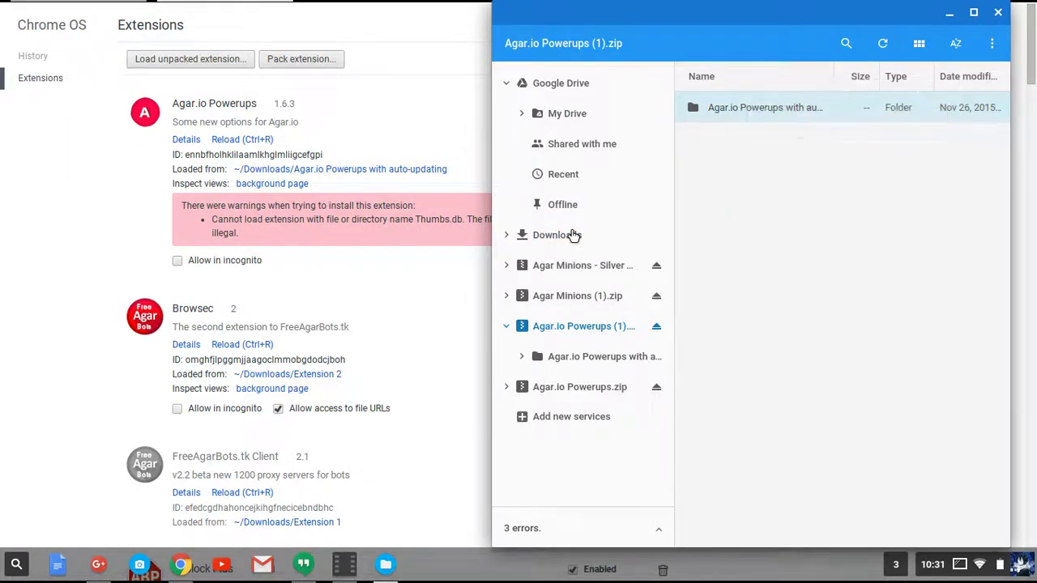
Close Files, cancel the Load unpacked folder chooser, and exit fullscreen on the Extensions page
click(998, 13)
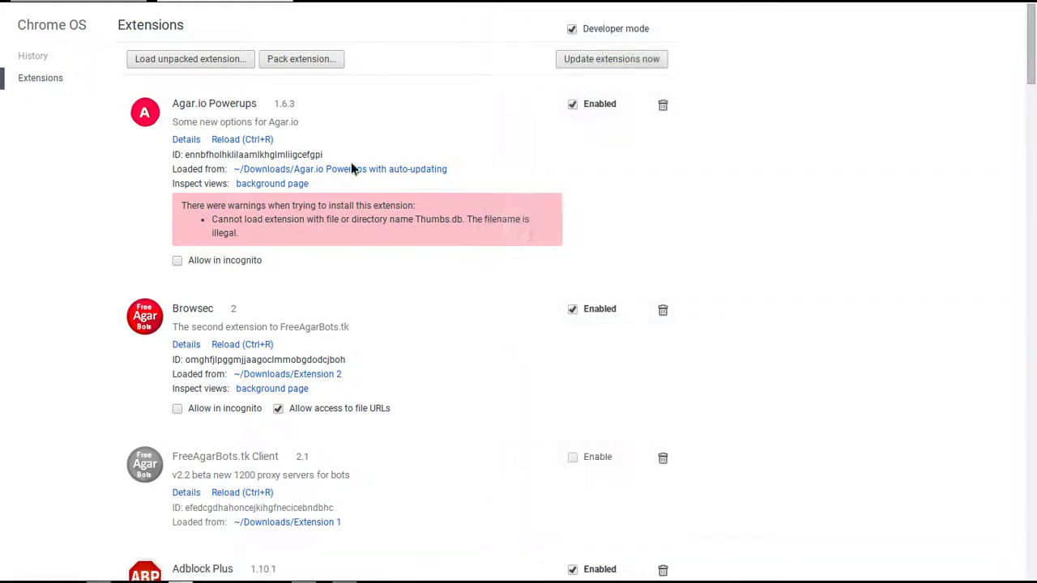
click(214, 65)
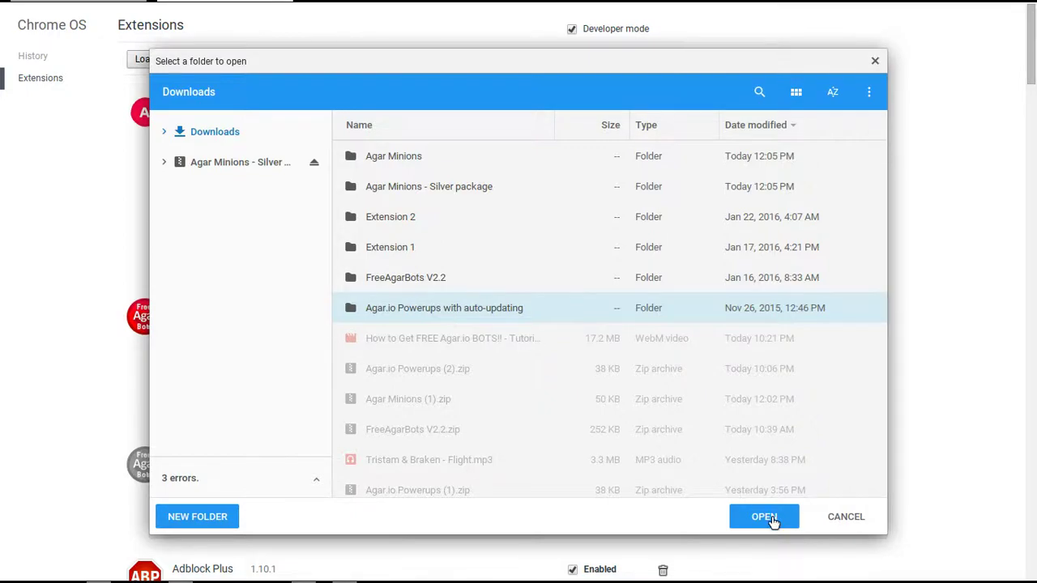
drag(486, 63, 379, 292)
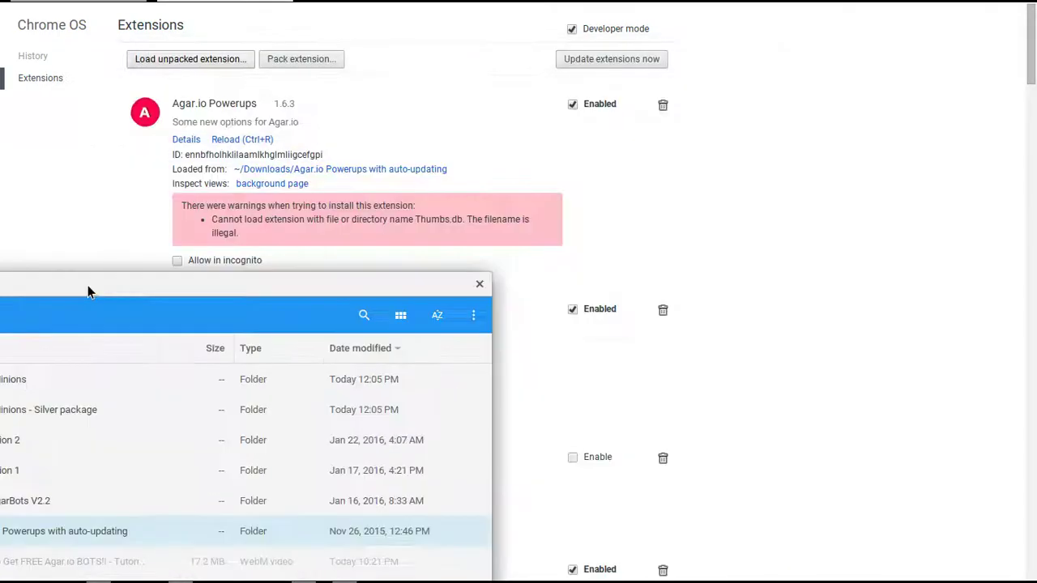
click(768, 289)
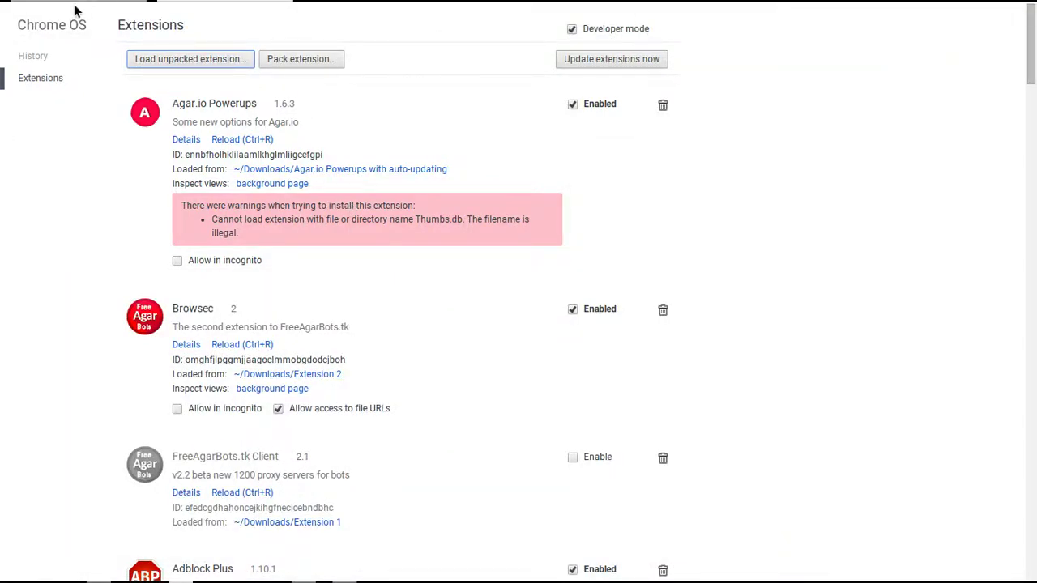
key(F11)
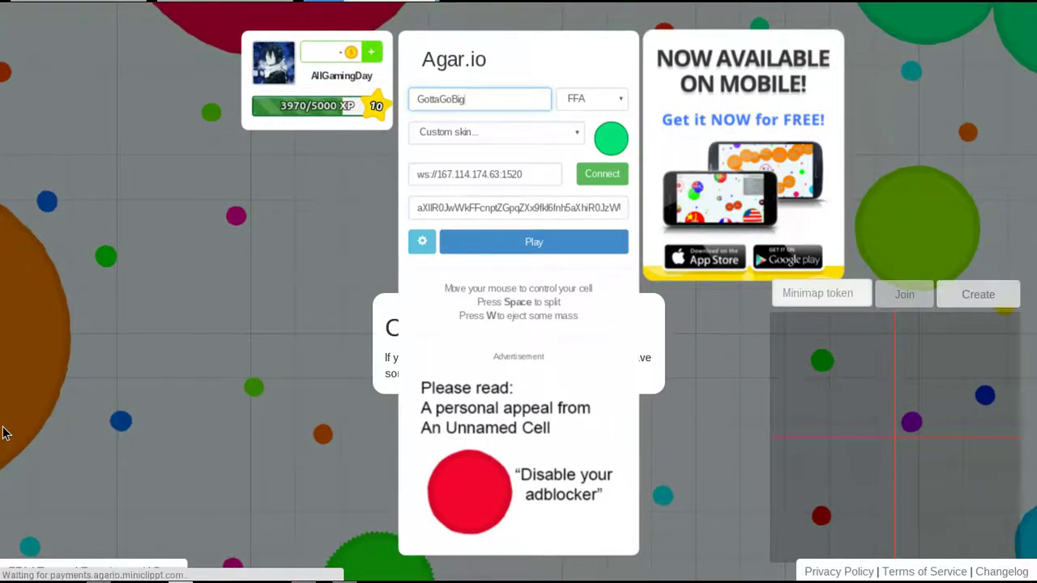
Switch the Agar.io game mode to Party and create a new party with code QSZQB
click(593, 109)
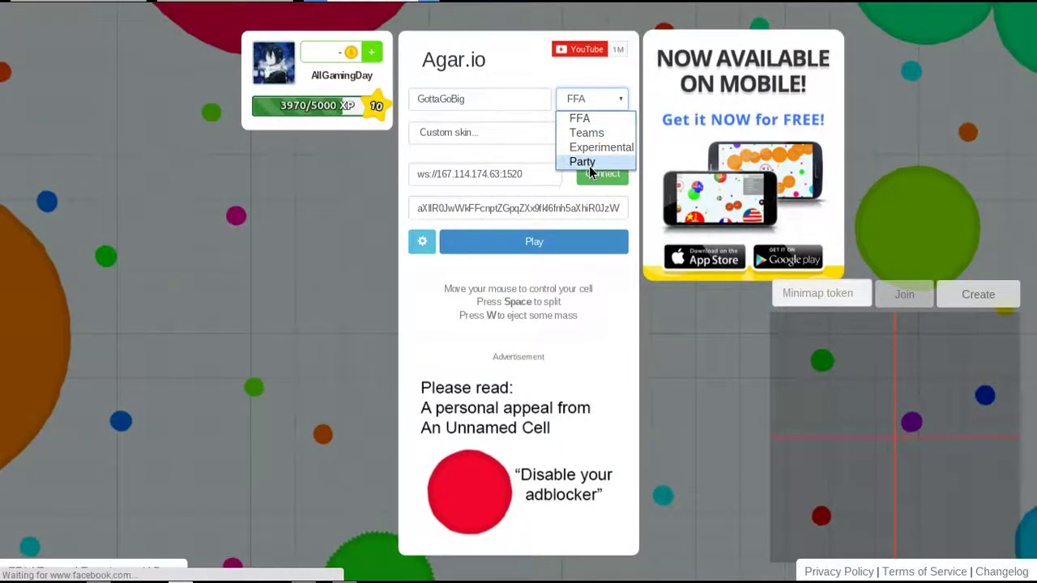
click(589, 163)
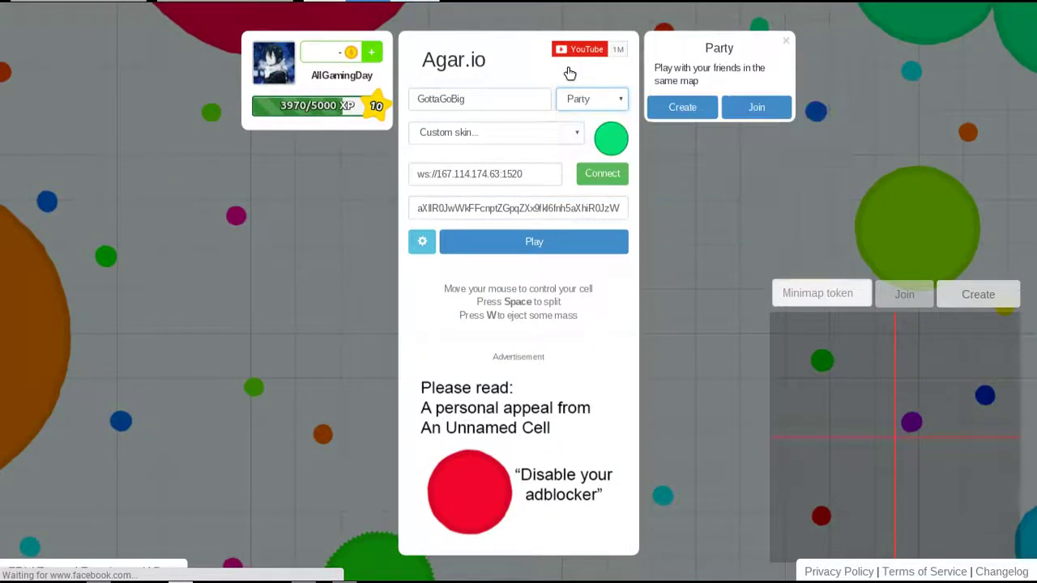
click(700, 109)
mouse_move(798, 8)
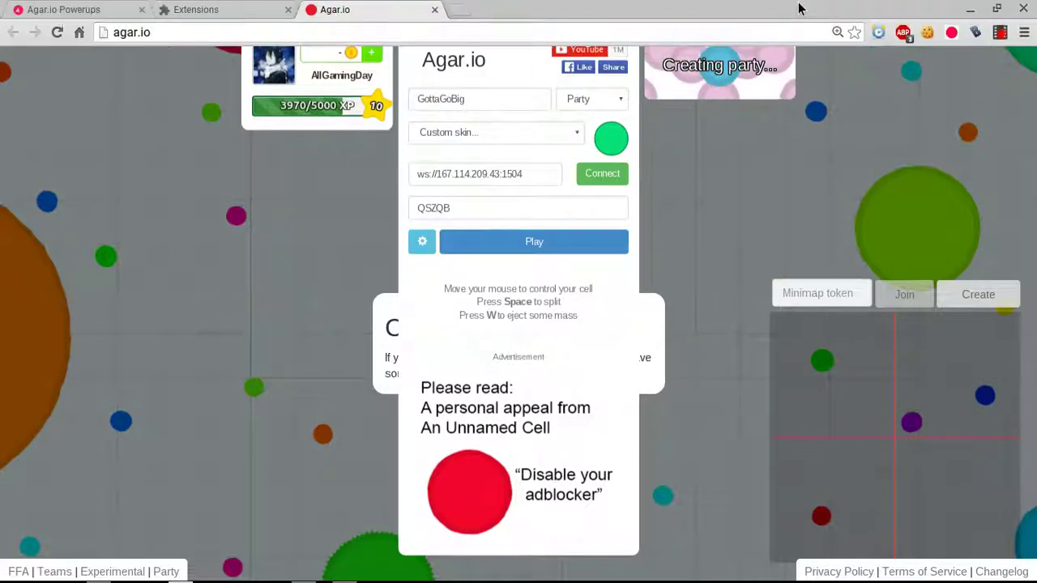
Turn on the FreeAgarBots bot server and clear party code QSZQB from the token field
click(976, 34)
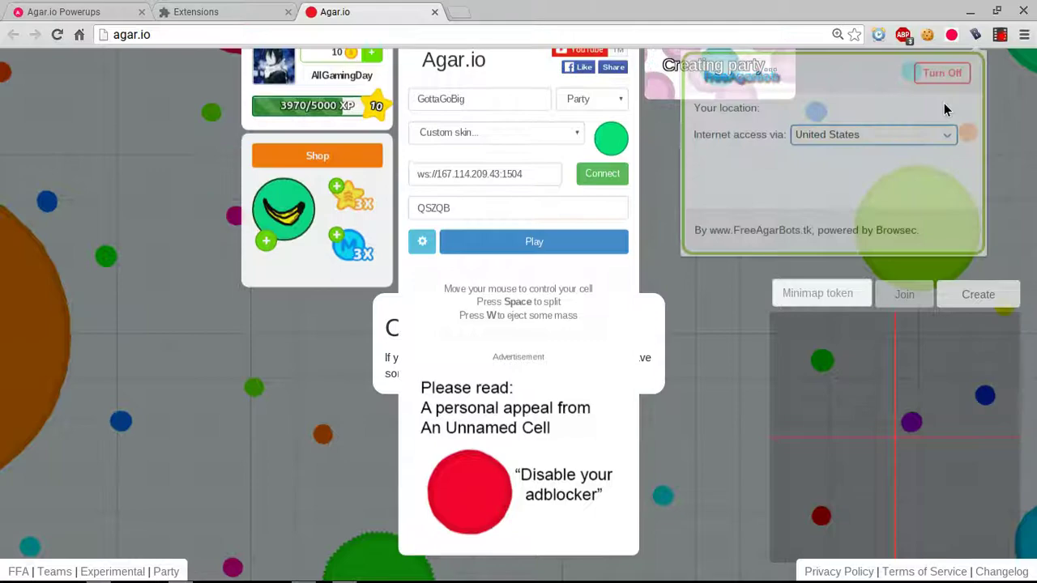
click(843, 187)
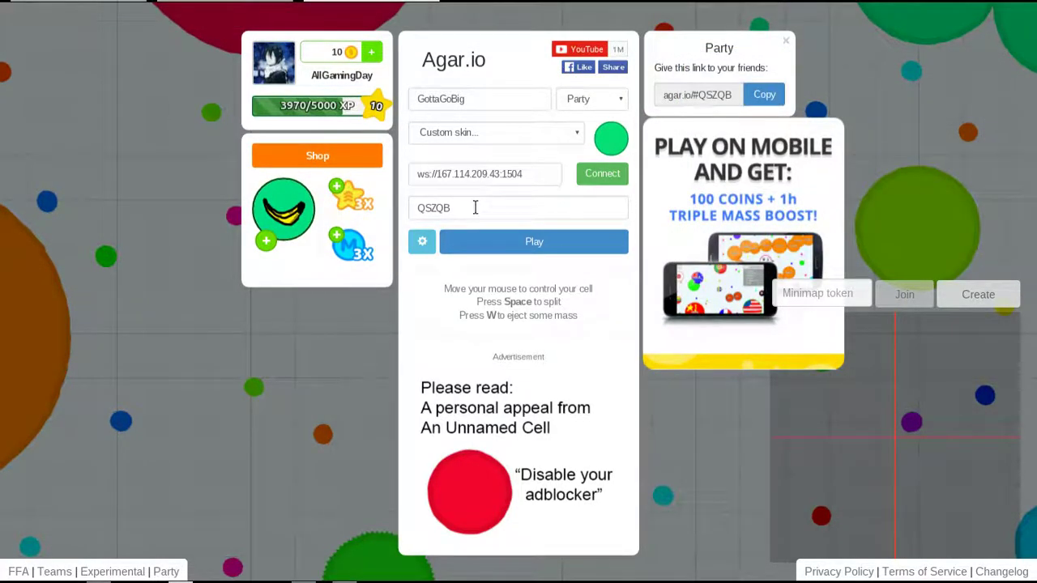
click(476, 208)
key(ctrl+a)
key(BackSpace)
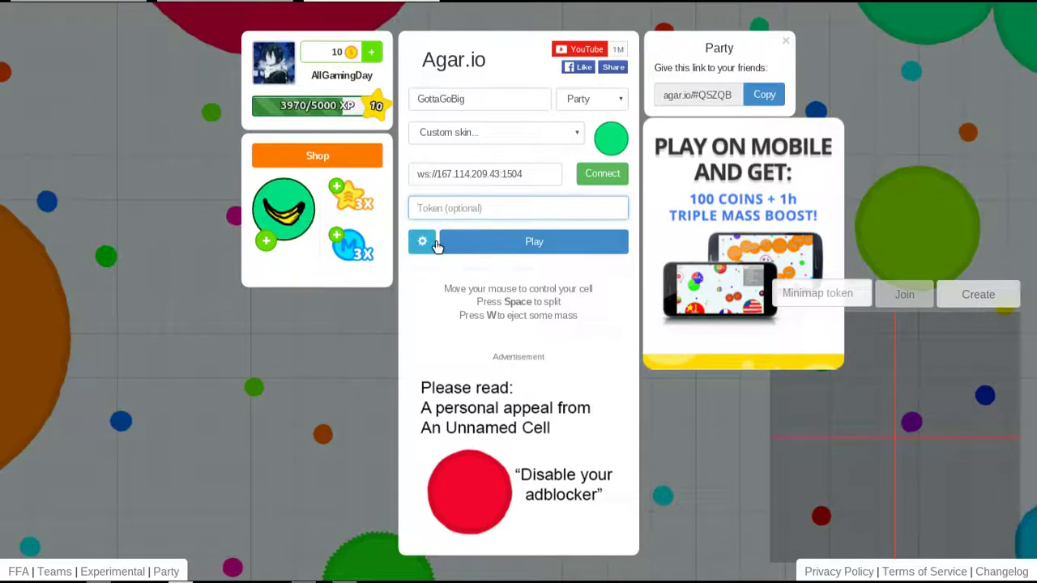
Run the bots from the game settings panel and start playing
click(422, 242)
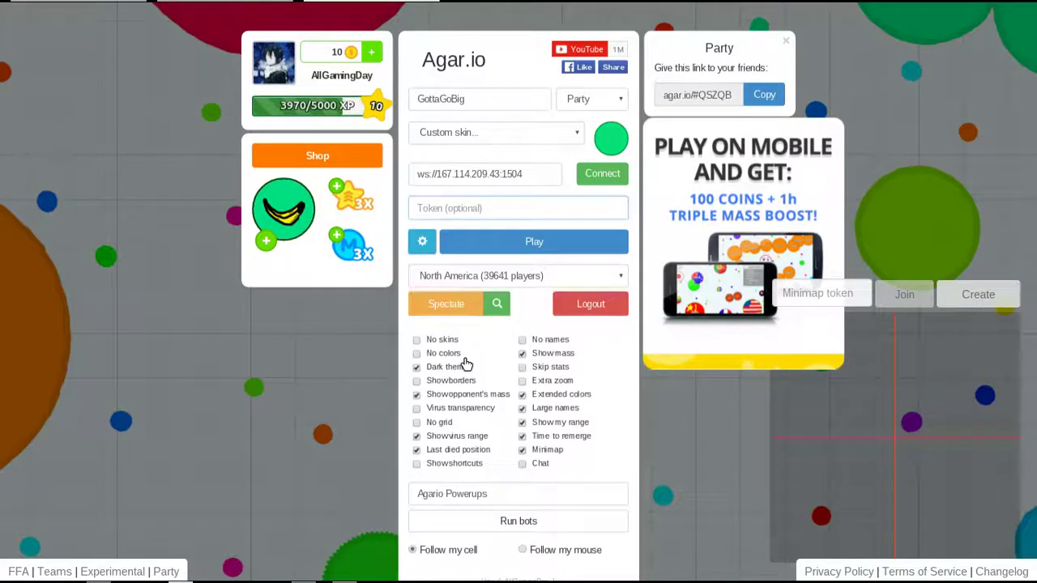
click(491, 517)
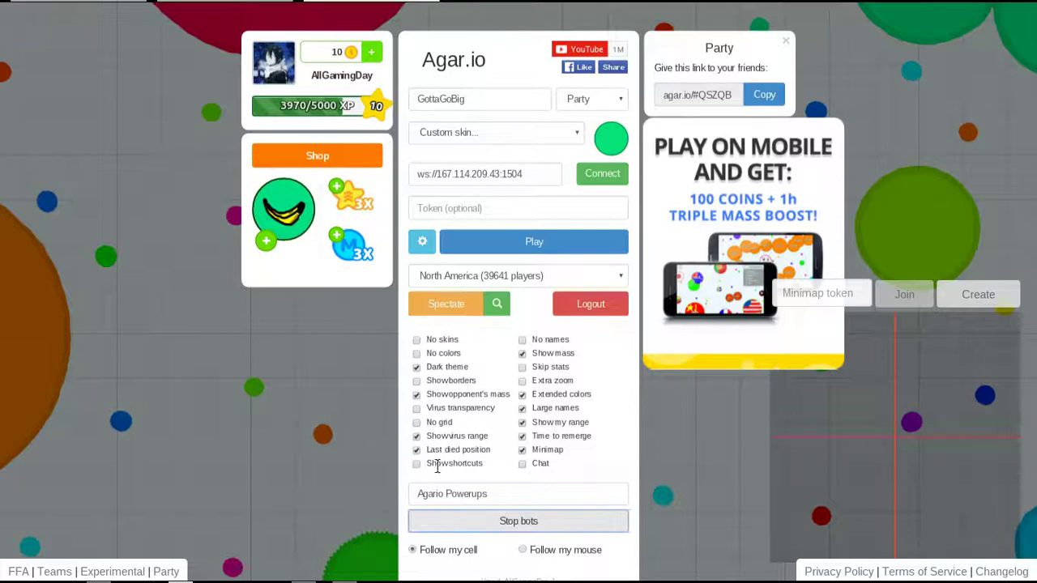
click(522, 243)
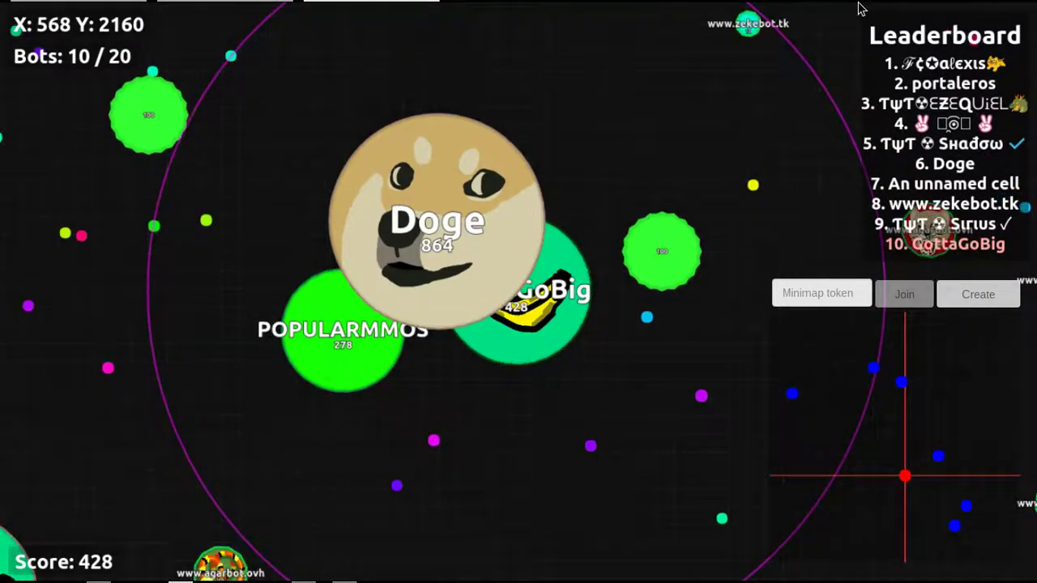
After the match ends, exit fullscreen and bring up the screen recorder controls
key(F11)
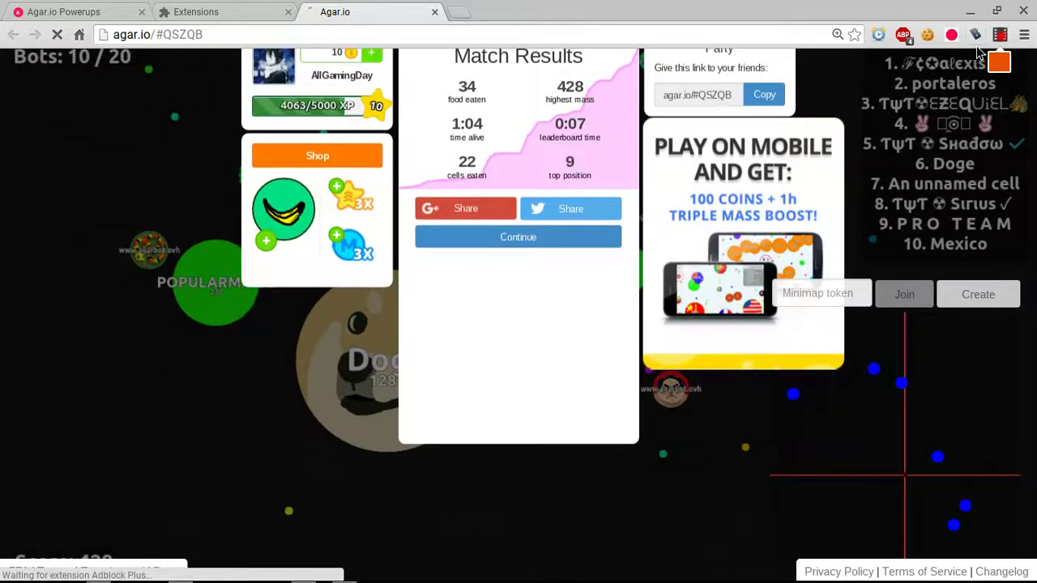
click(1000, 34)
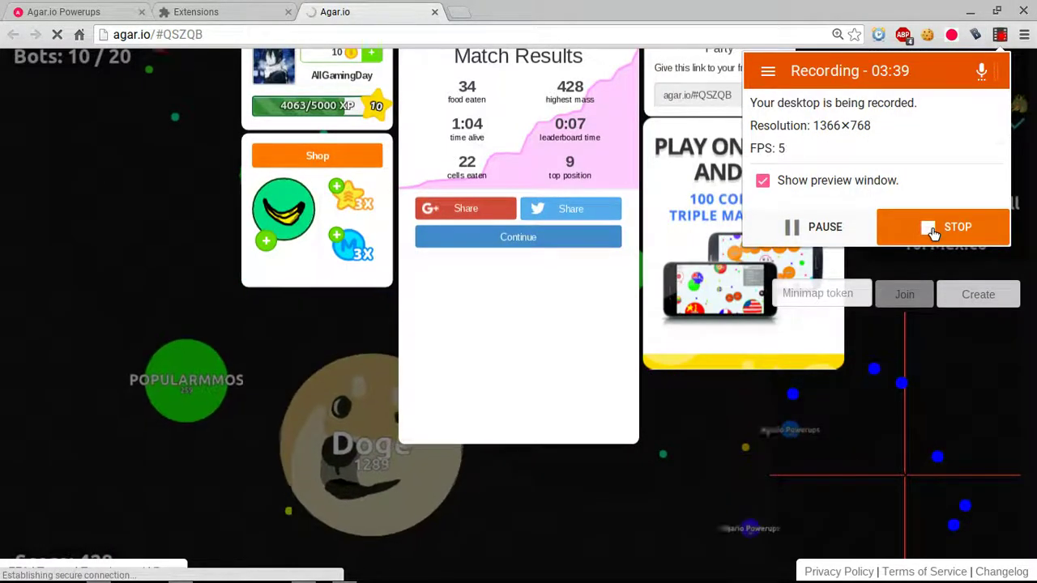